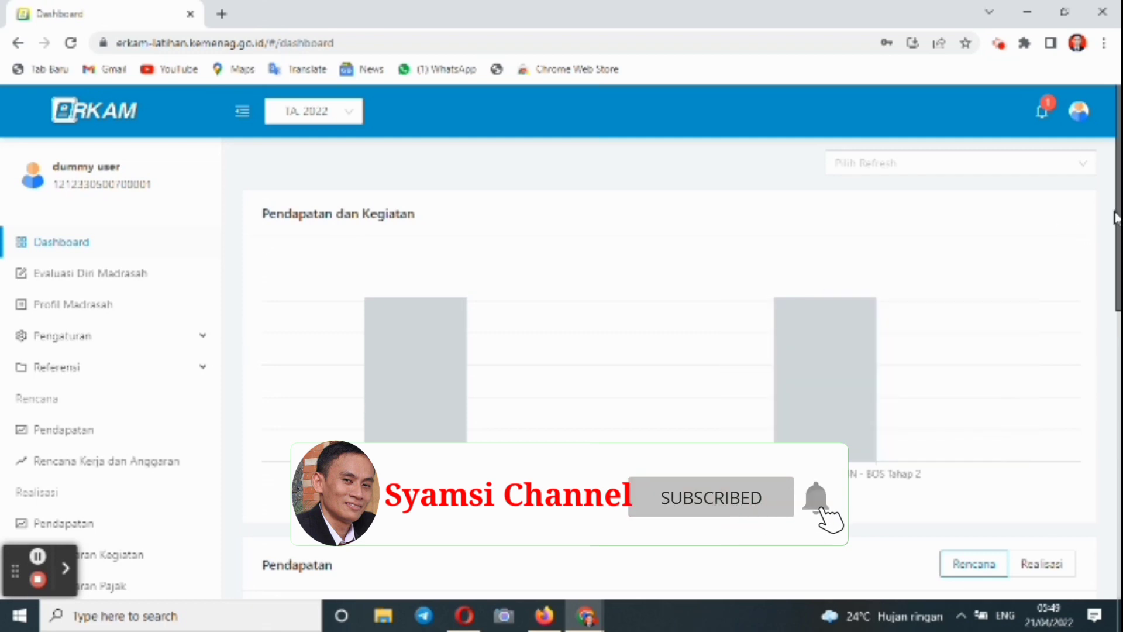
Look over the dashboard charts and the Rencana and Realisasi entries of the site navigation
mouse_move(1116, 218)
left_mouse_down()
mouse_move(1116, 264)
mouse_move(1116, 238)
left_mouse_up()
left_click_drag(745, 143, 265, 267)
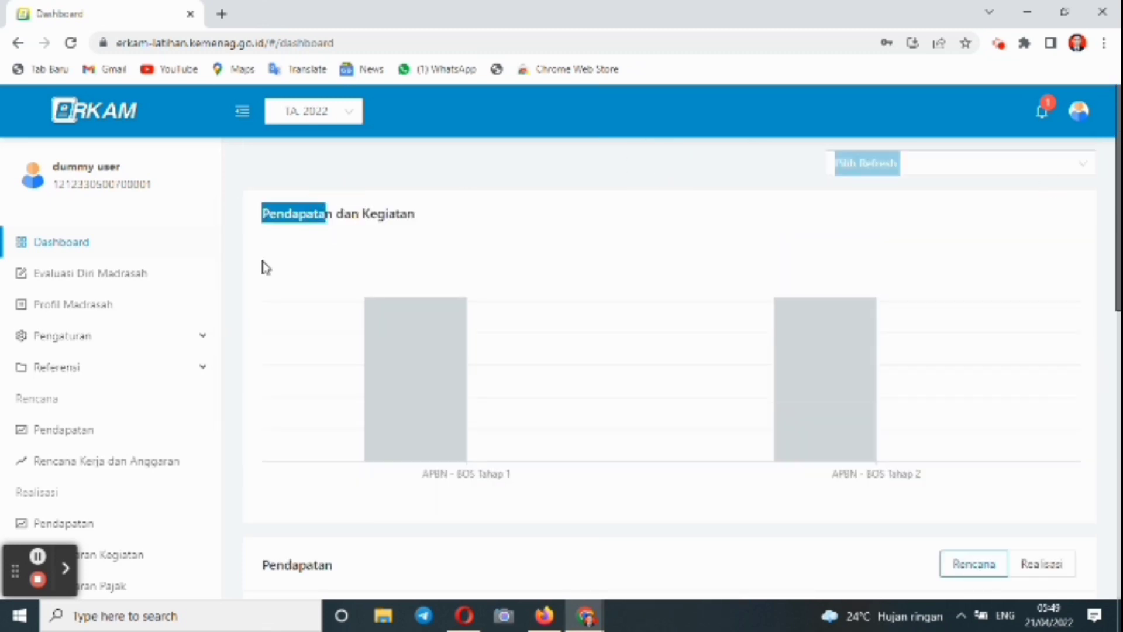
left_click_drag(218, 325, 217, 513)
scroll(216, 514, "down", 2)
scroll(211, 466, "up", 3)
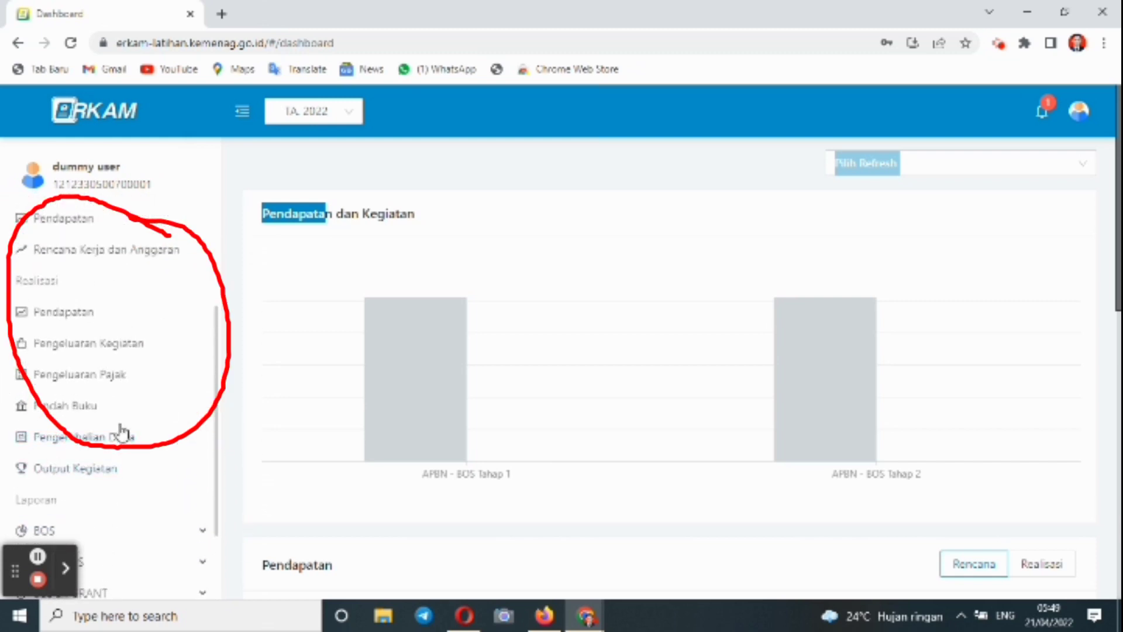
left_click_drag(219, 439, 215, 363)
left_click(17, 351)
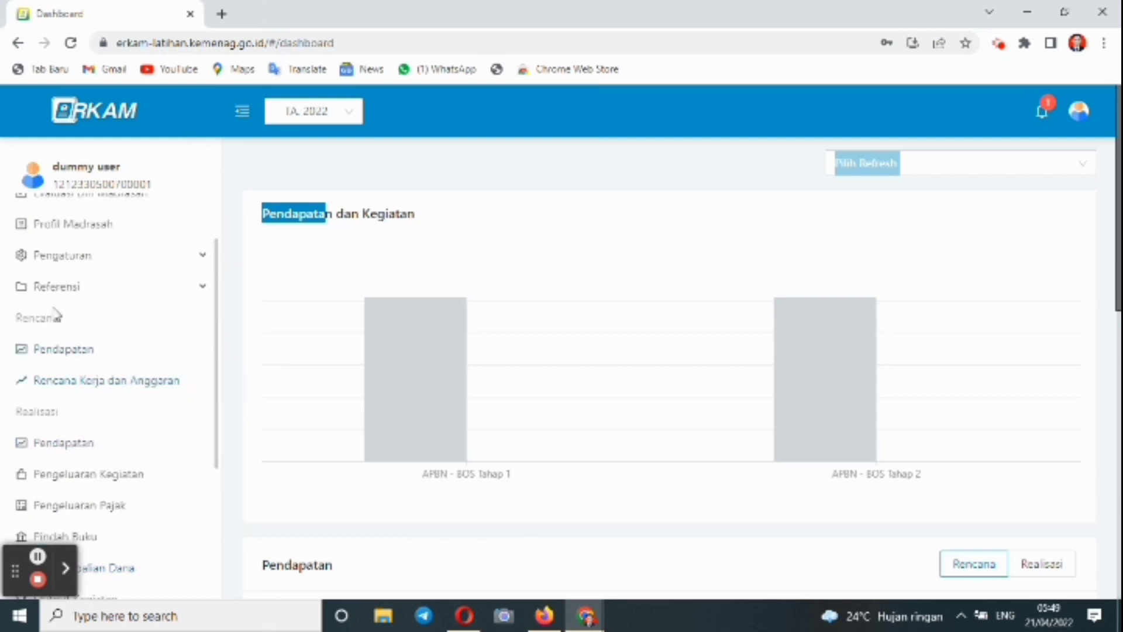
left_click_drag(220, 368, 216, 324)
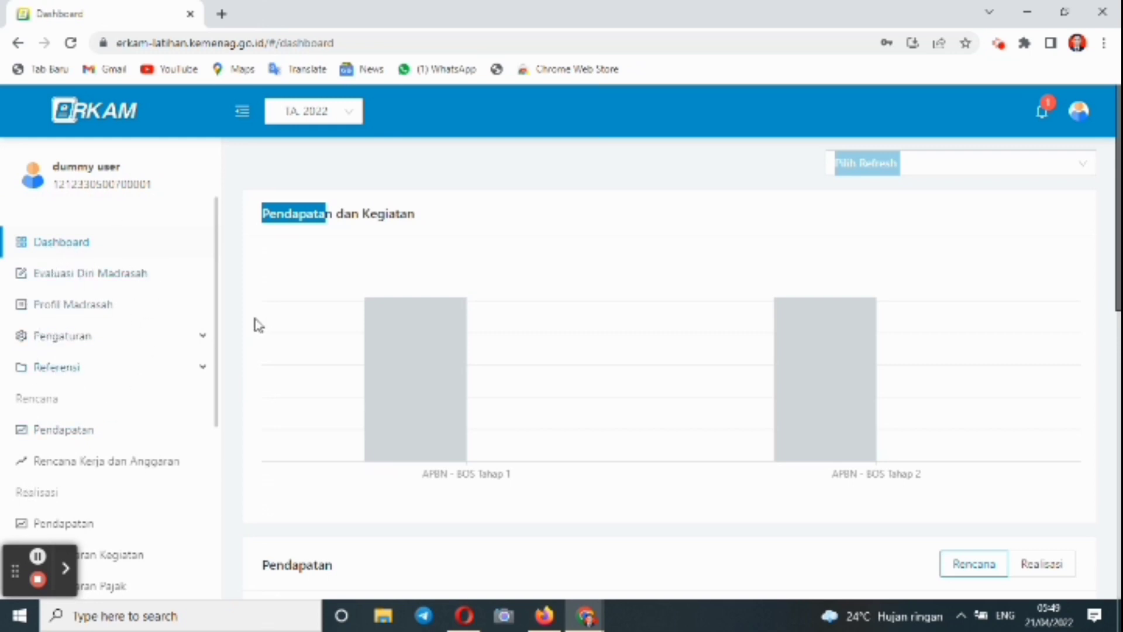
left_click_drag(220, 326, 215, 416)
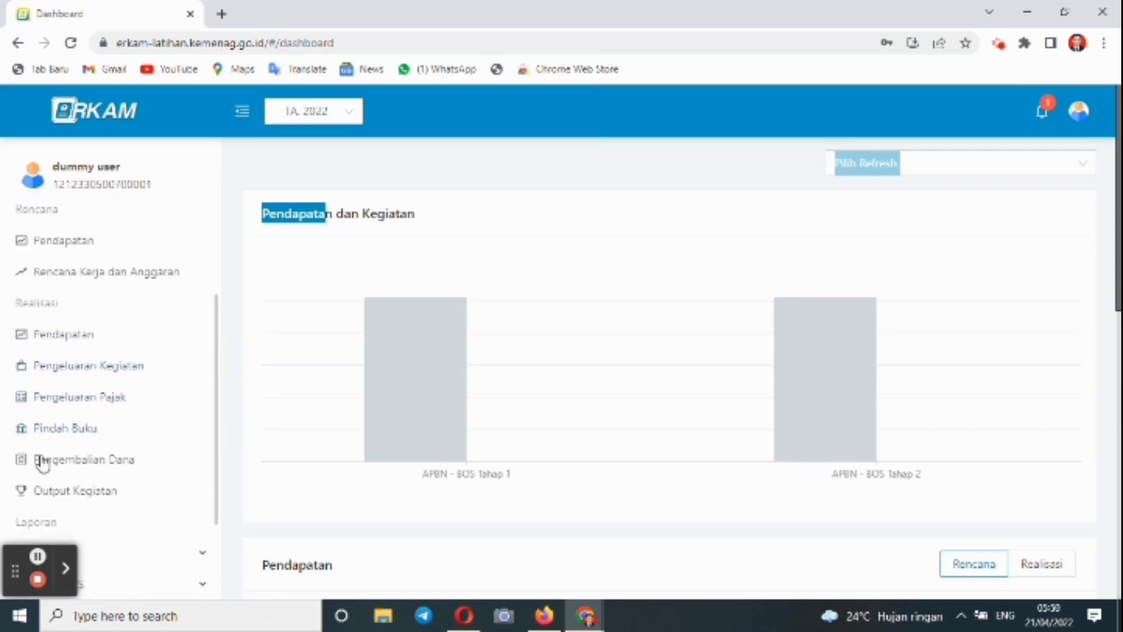
Open the Realisasi Pendapatan page and review the navigation entries around it
left_click(53, 343)
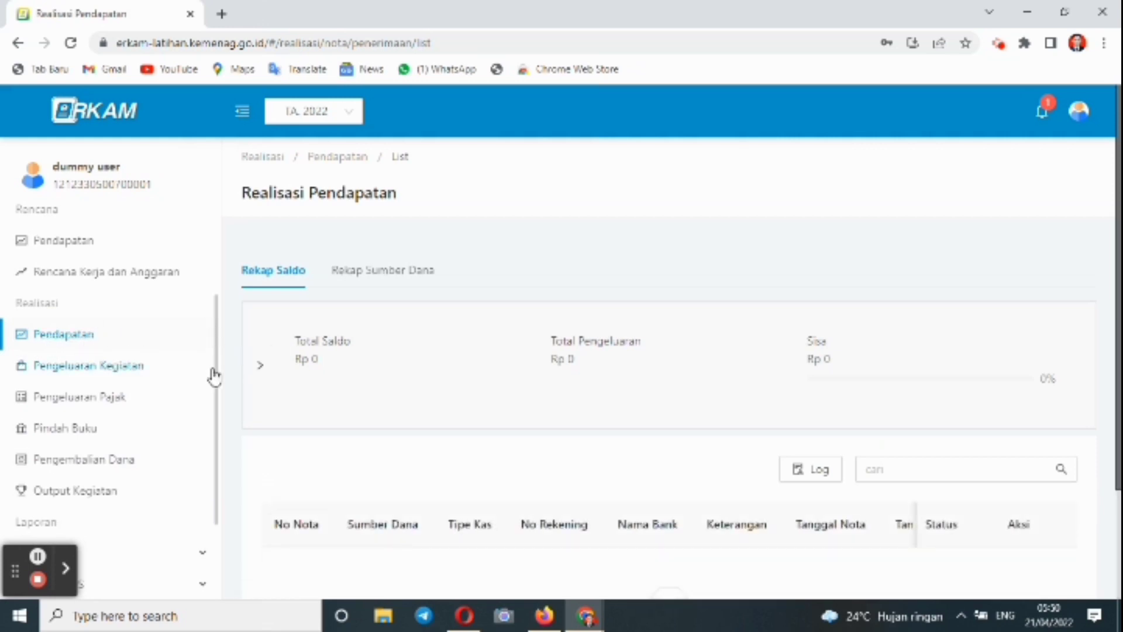
left_click_drag(214, 376, 205, 269)
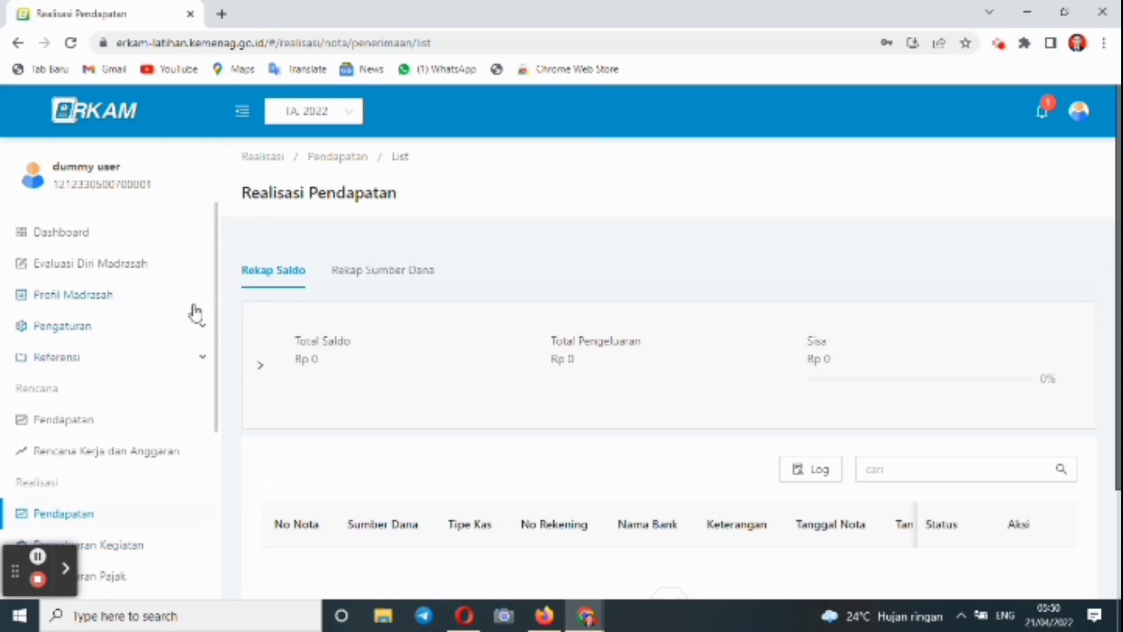
left_click_drag(216, 353, 218, 425)
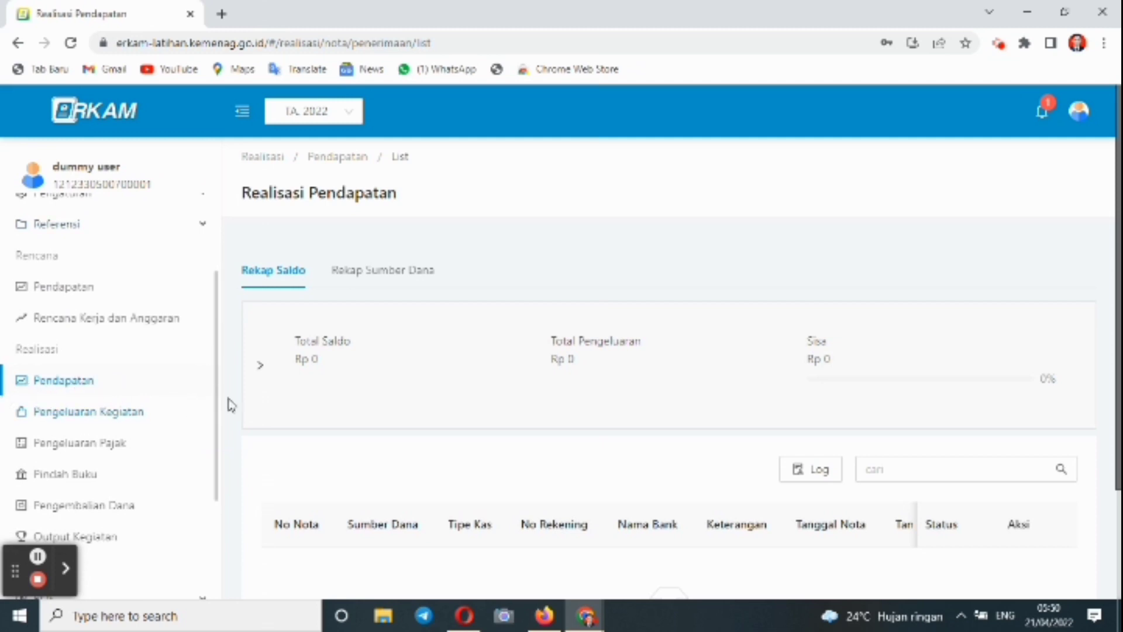
left_click_drag(217, 407, 216, 303)
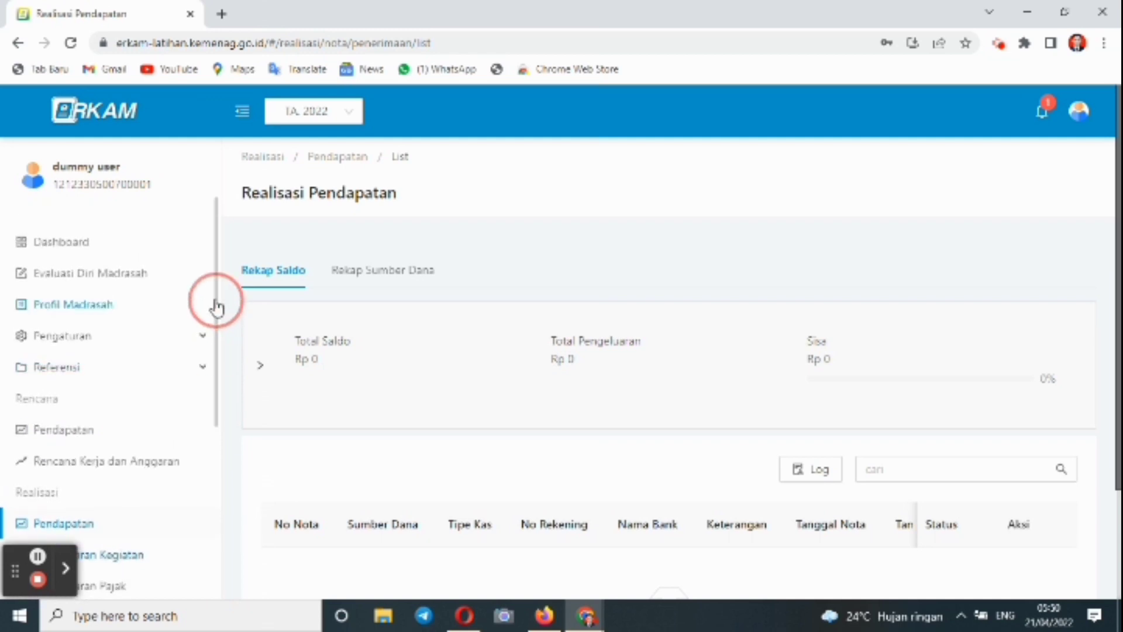
Start a new entry in the Rekening Bank settings with BANK RAKYAT INDONESIA as the bank and Kebumen as the branch
left_click(111, 344)
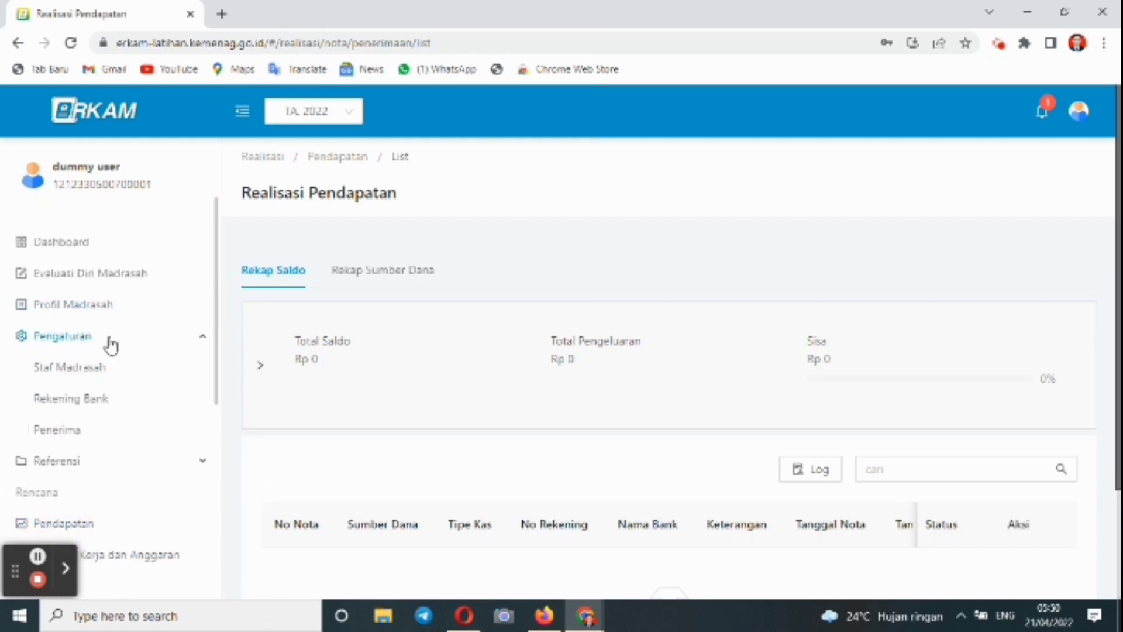
left_click(82, 400)
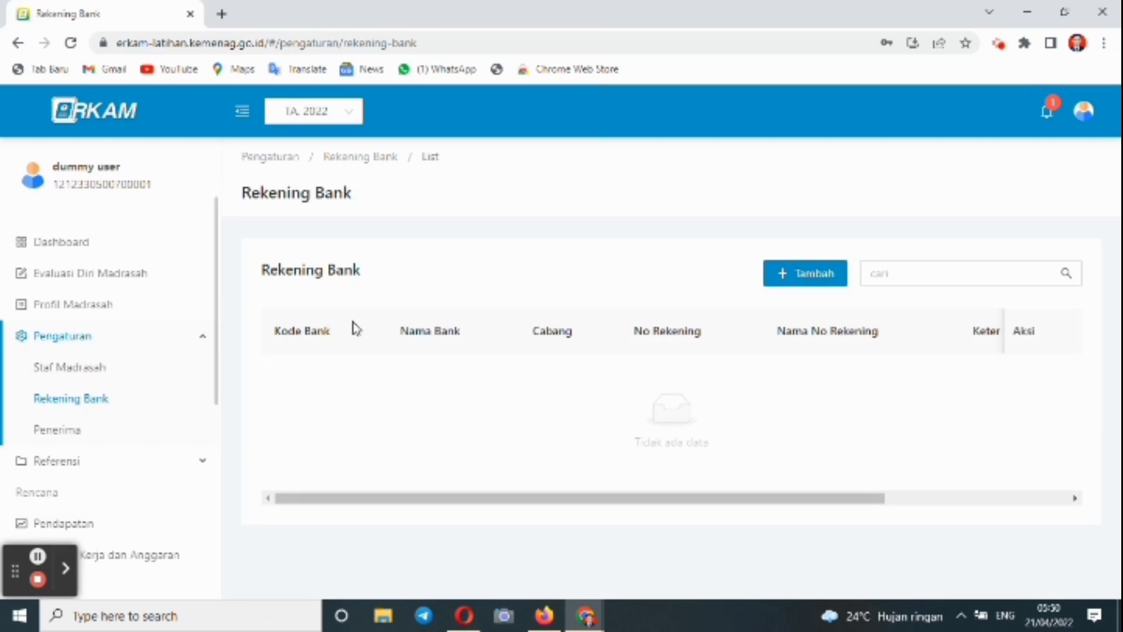
left_click(815, 283)
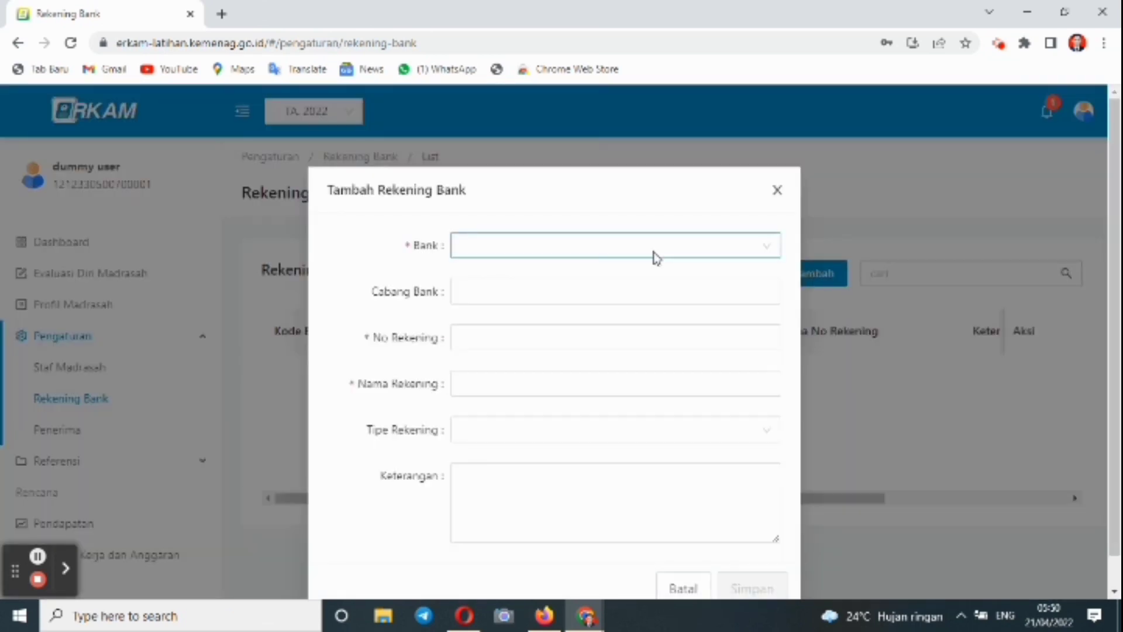
left_click(654, 257)
left_click(635, 282)
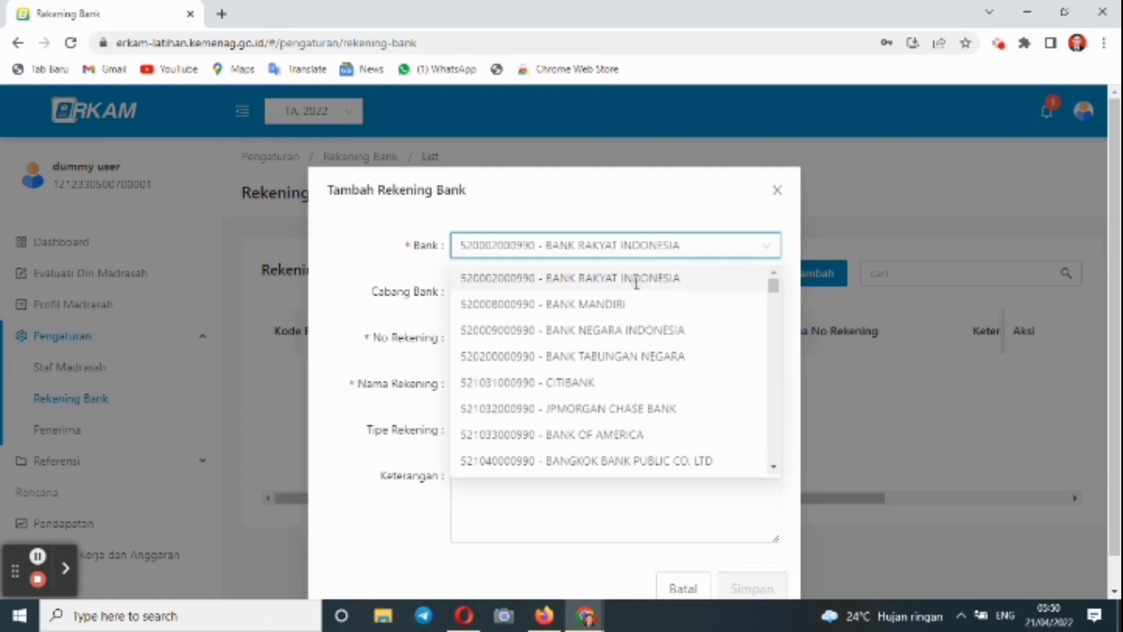
left_click(618, 295)
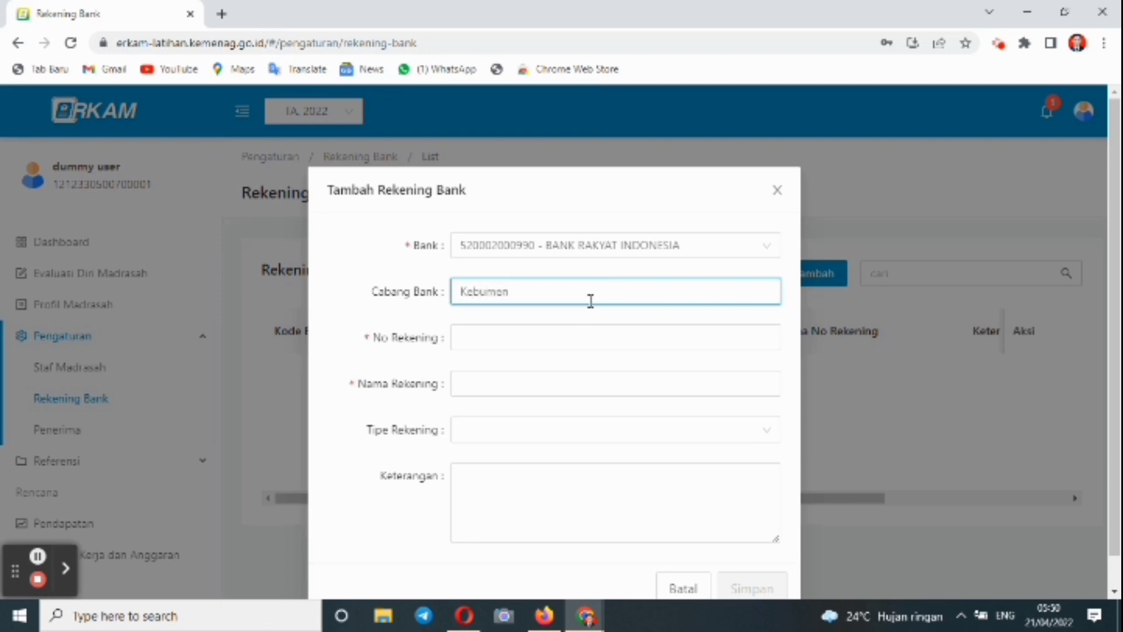
Enter the bank account number and the account name MI AAAA, and save the new bank account
left_click(543, 335)
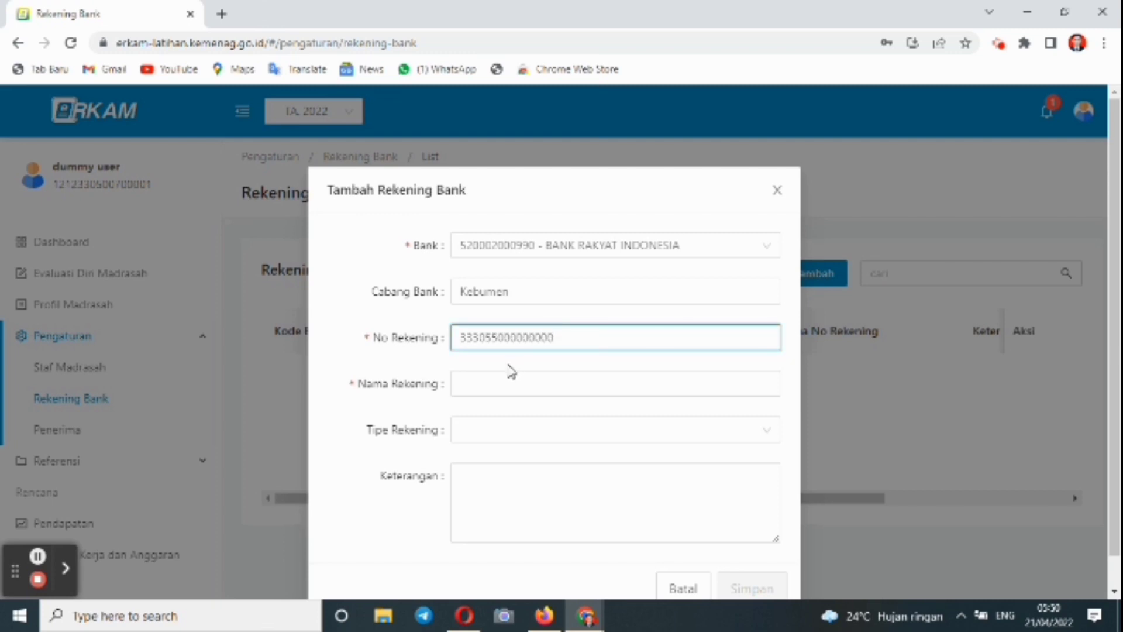
left_click(495, 381)
type("MI AAAA")
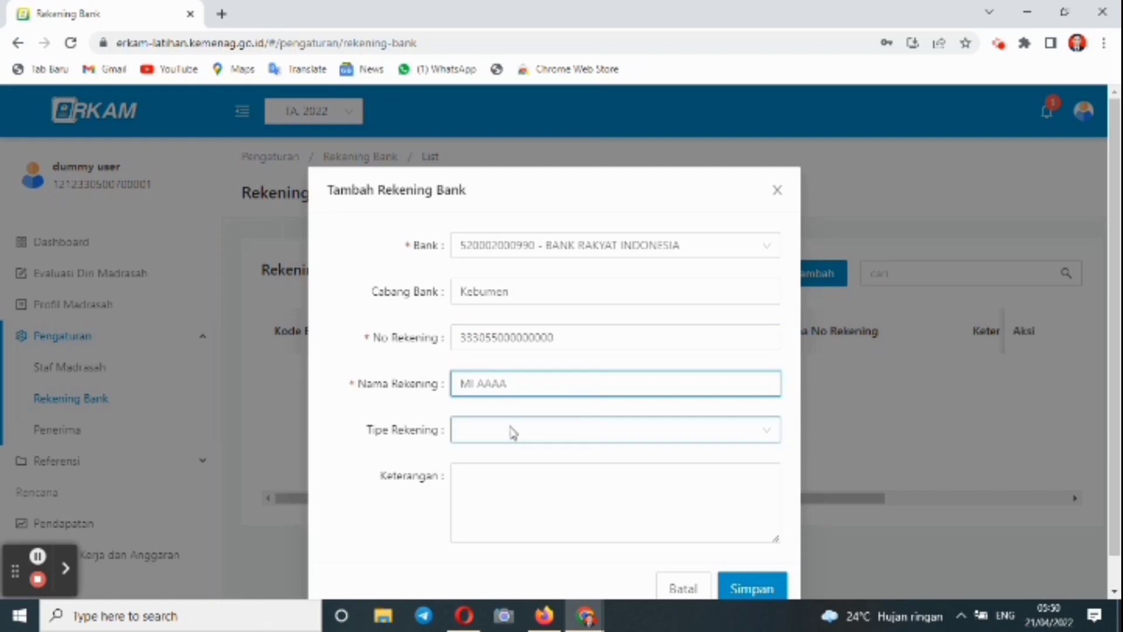
left_click(749, 598)
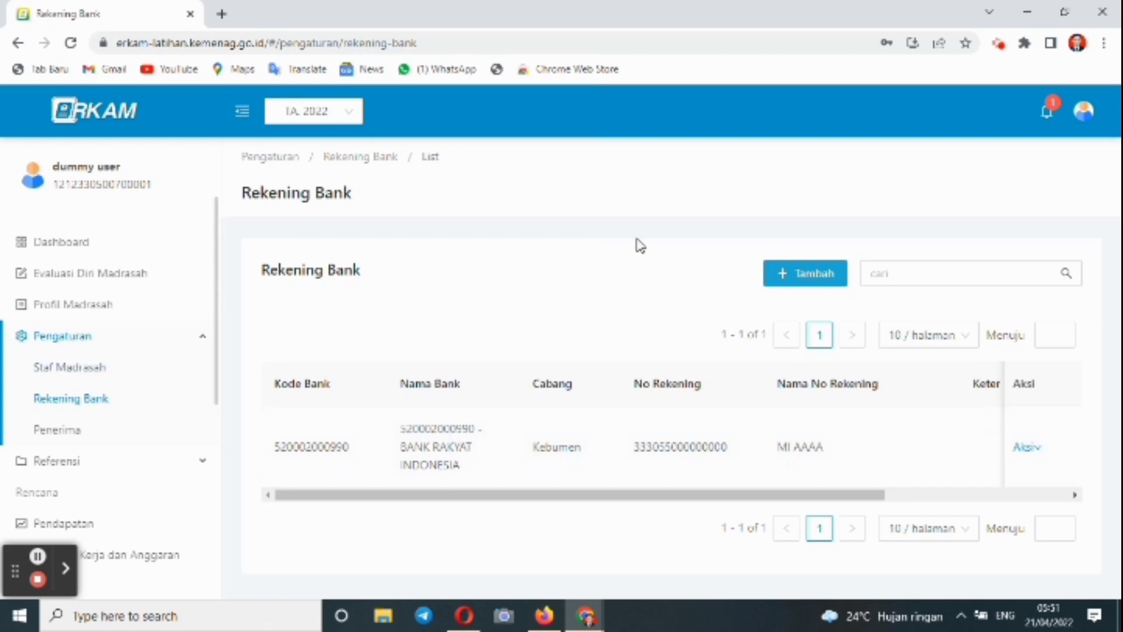
left_click(786, 276)
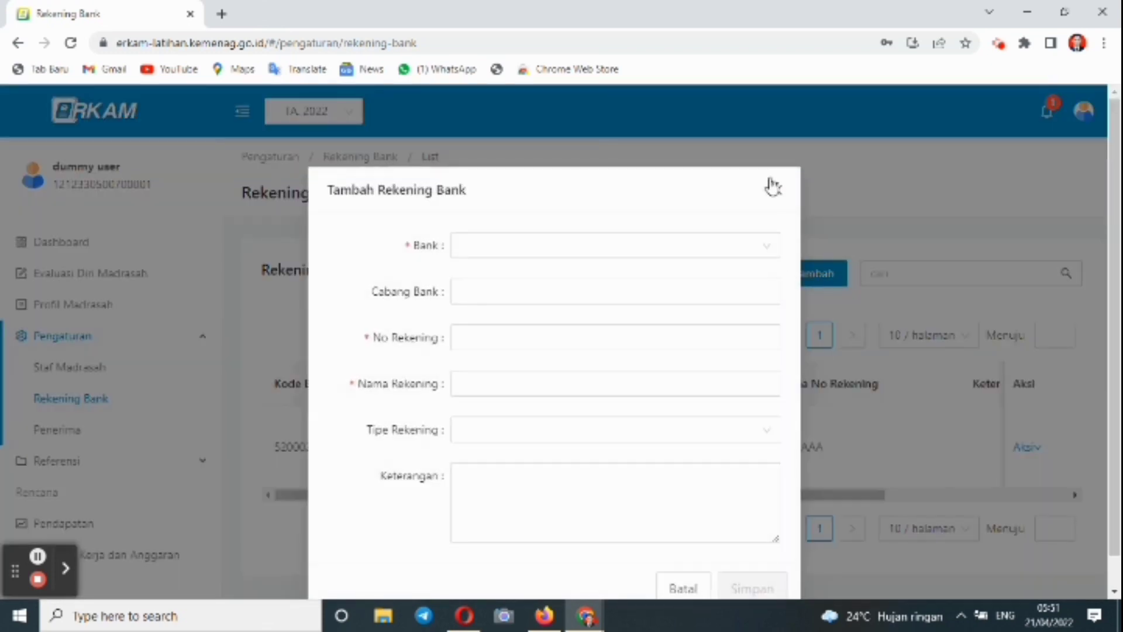
left_click(782, 197)
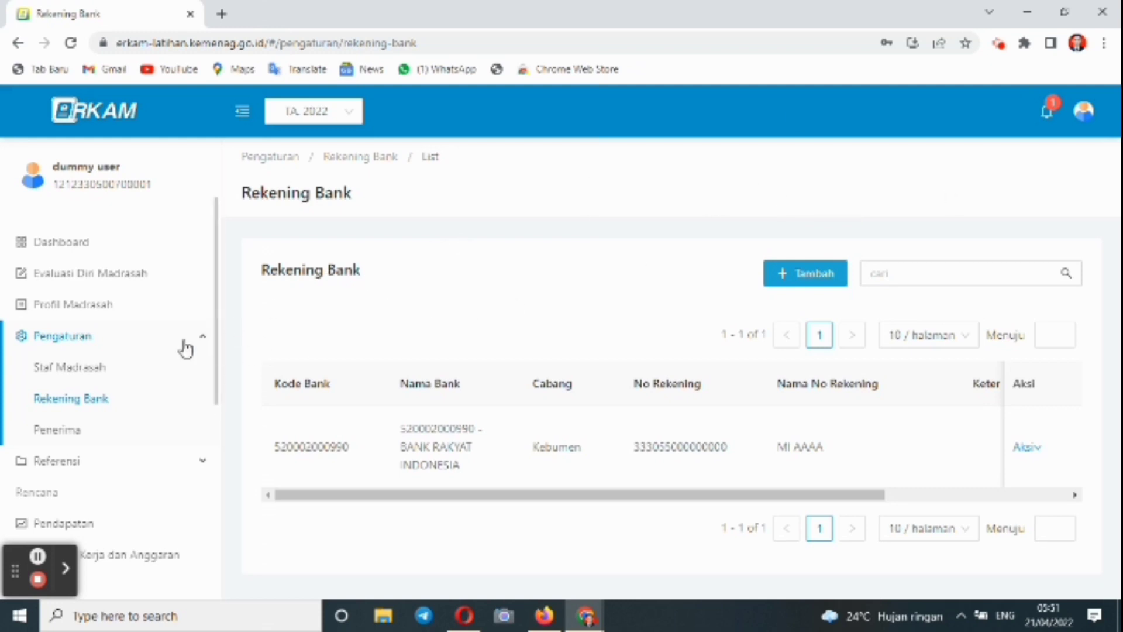
Open the Pengeluaran Kegiatan list under Realisasi
left_click_drag(219, 352, 225, 474)
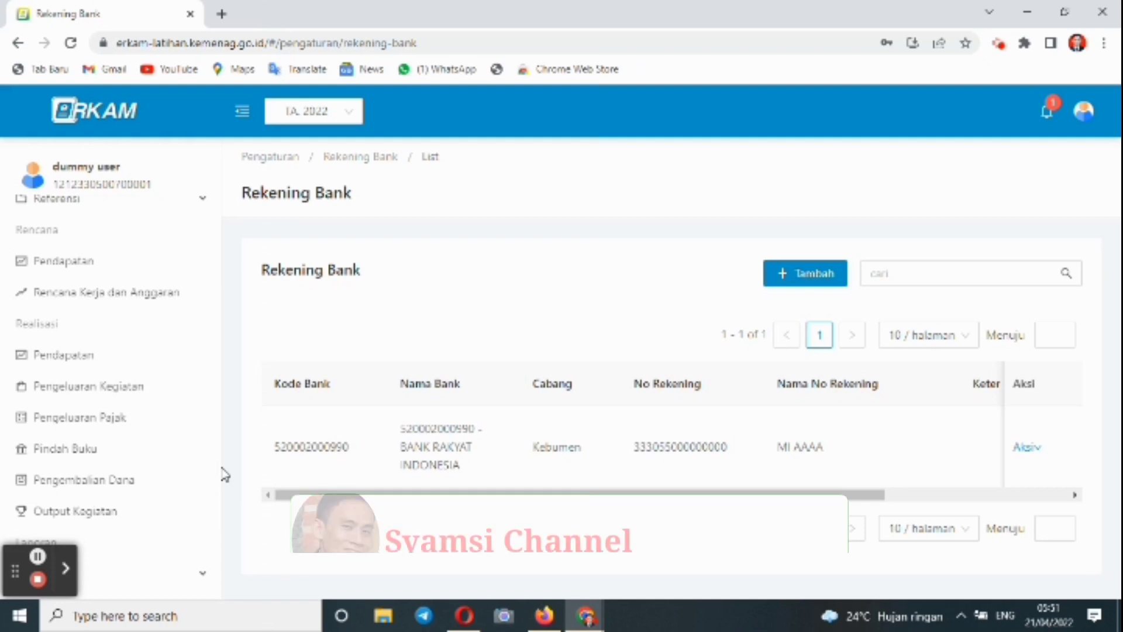
left_click(124, 398)
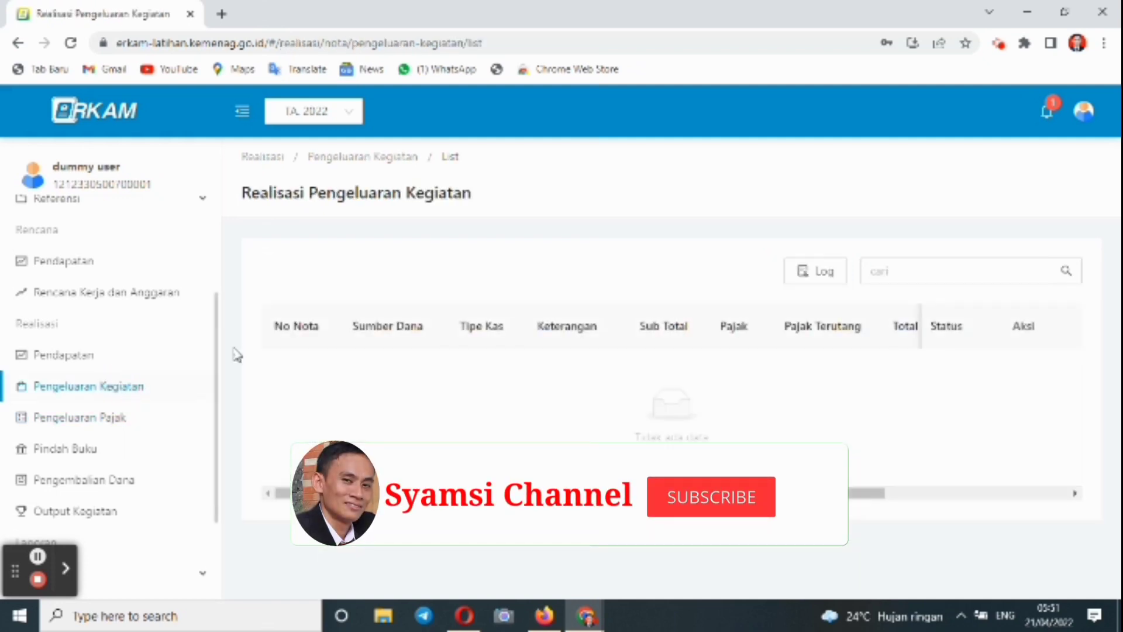
Start a new recipient in the Penerima settings with the recipient type Individu
left_click_drag(220, 403, 220, 316)
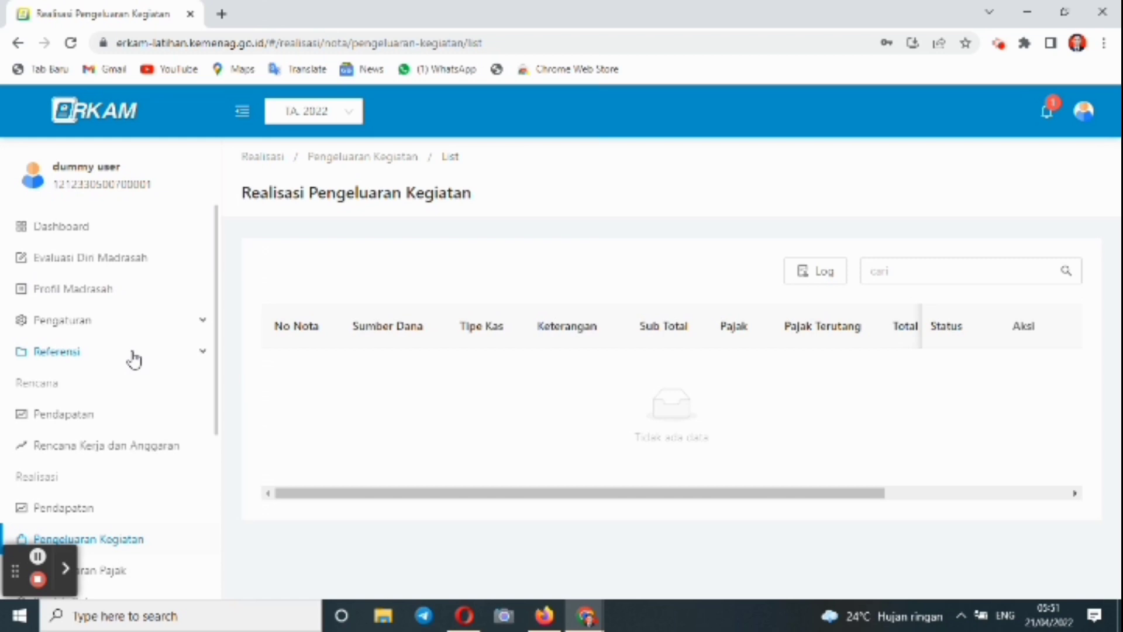
left_click(105, 322)
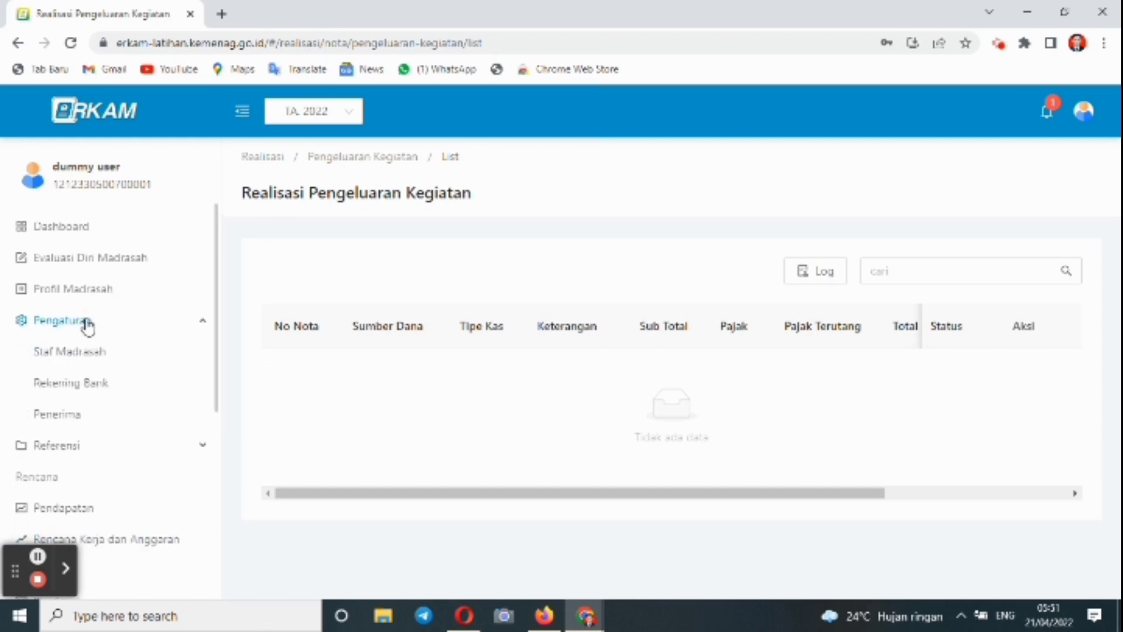
left_click(69, 414)
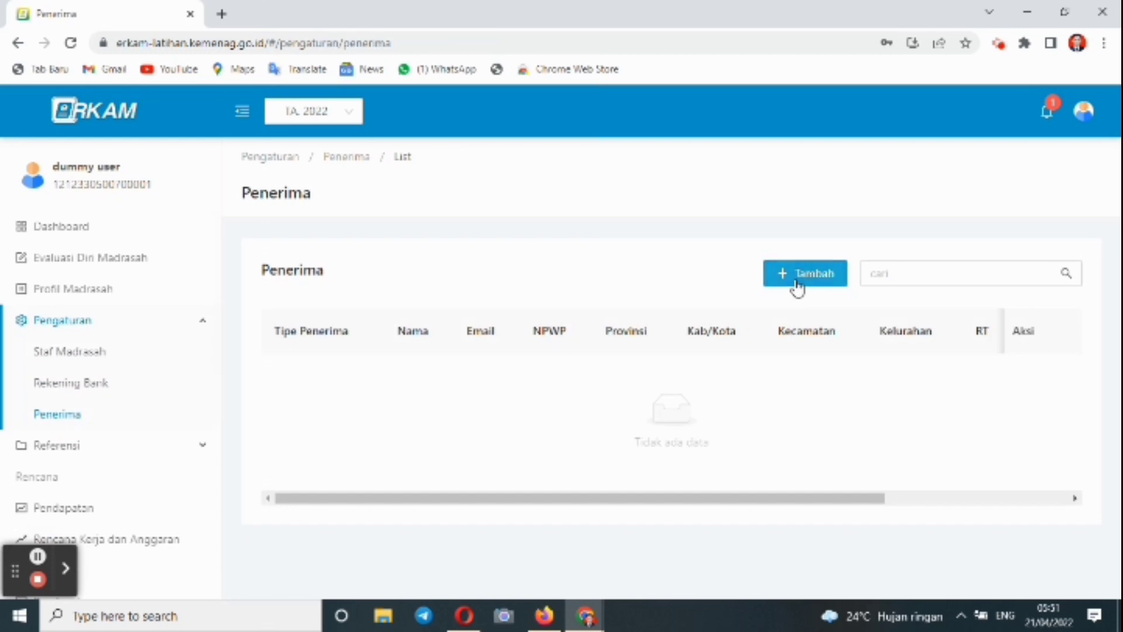
left_click(797, 276)
left_click(476, 285)
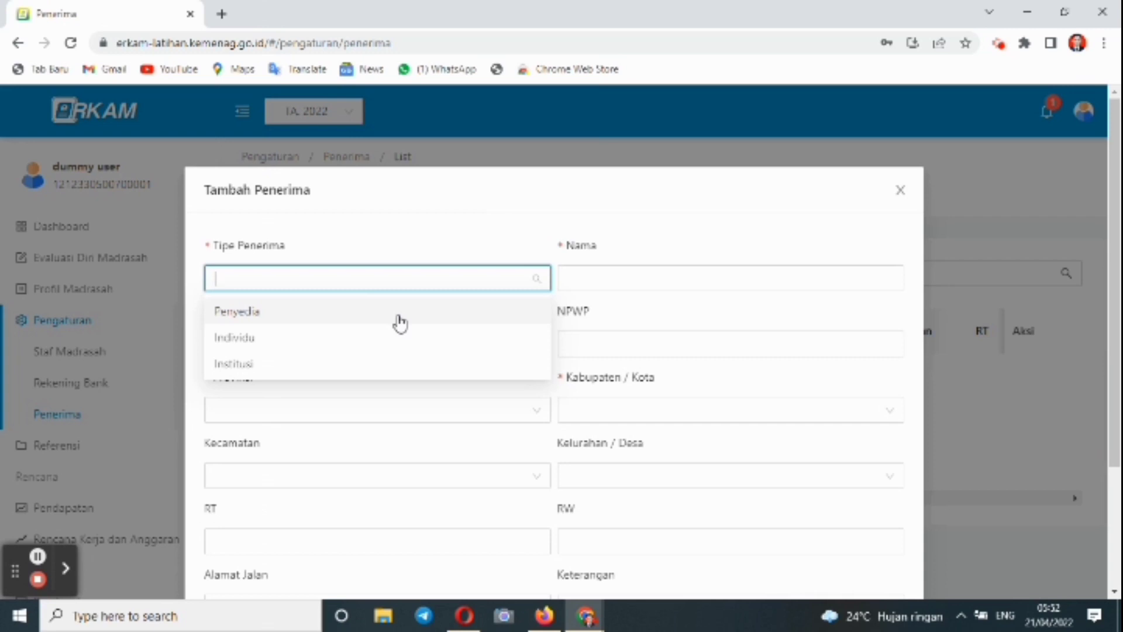
left_click(347, 345)
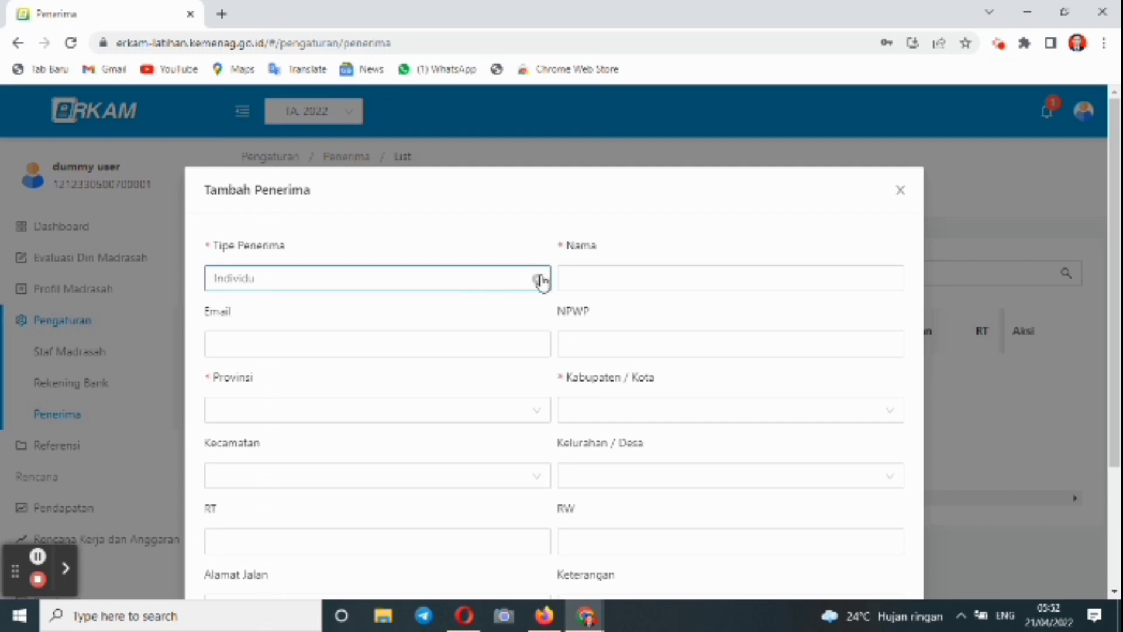
Change the new recipient's type to Penyedia and name it Toko ABC
left_click(484, 287)
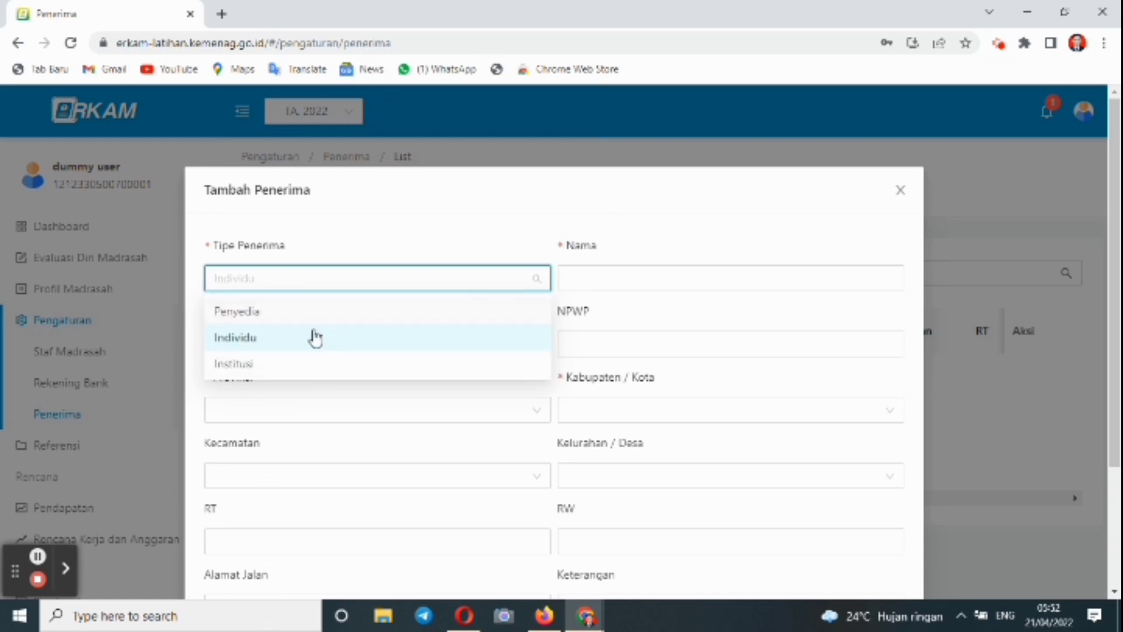
left_click(276, 319)
left_click(594, 280)
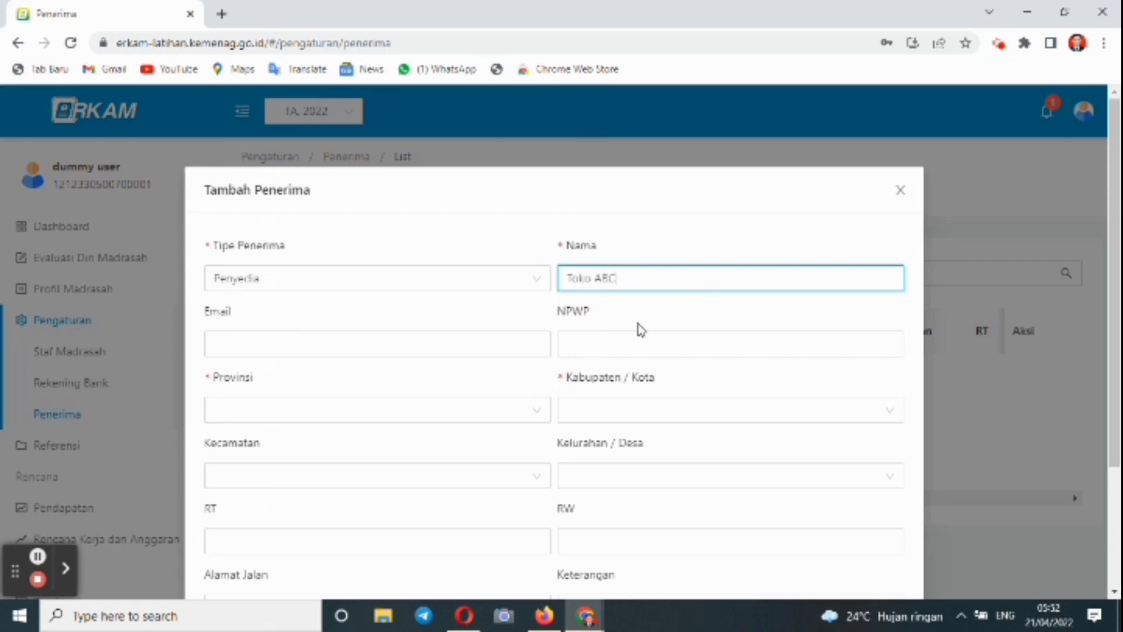
Set the recipient's province to Jawa Tengah and its regency to Kebumen, and save the recipient
left_click(441, 413)
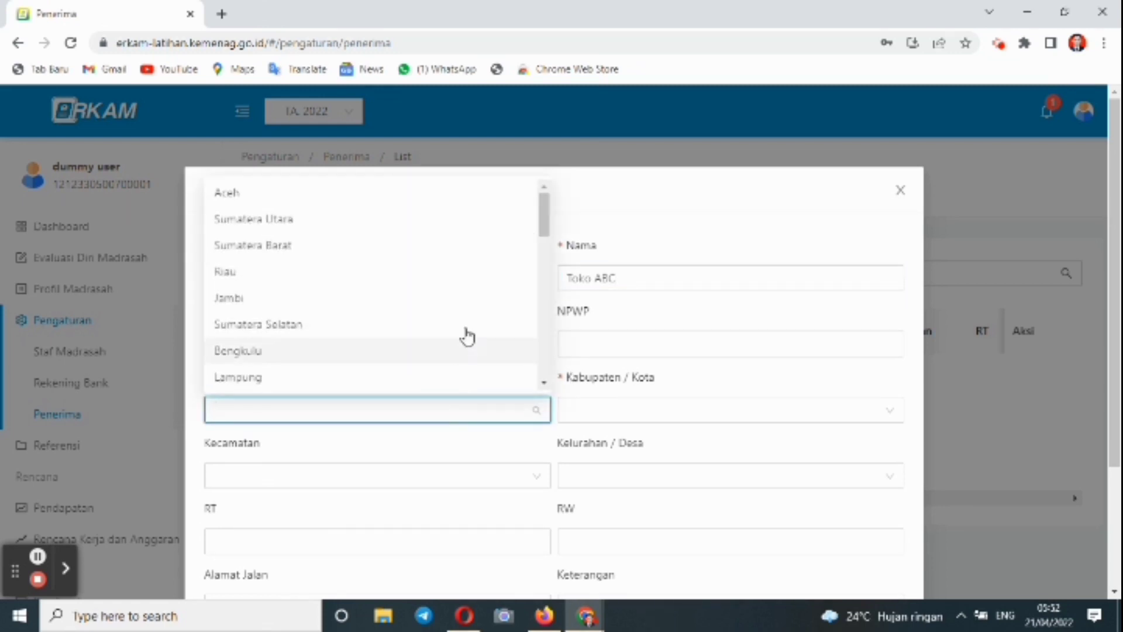
left_click_drag(542, 236, 544, 270)
left_click(367, 304)
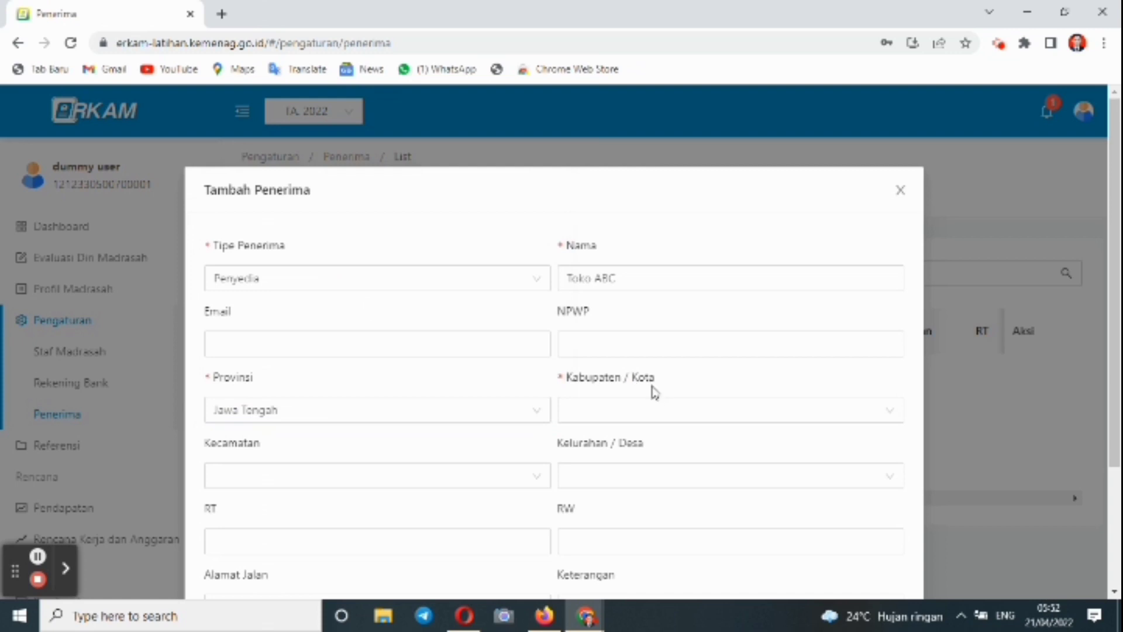
left_click(658, 410)
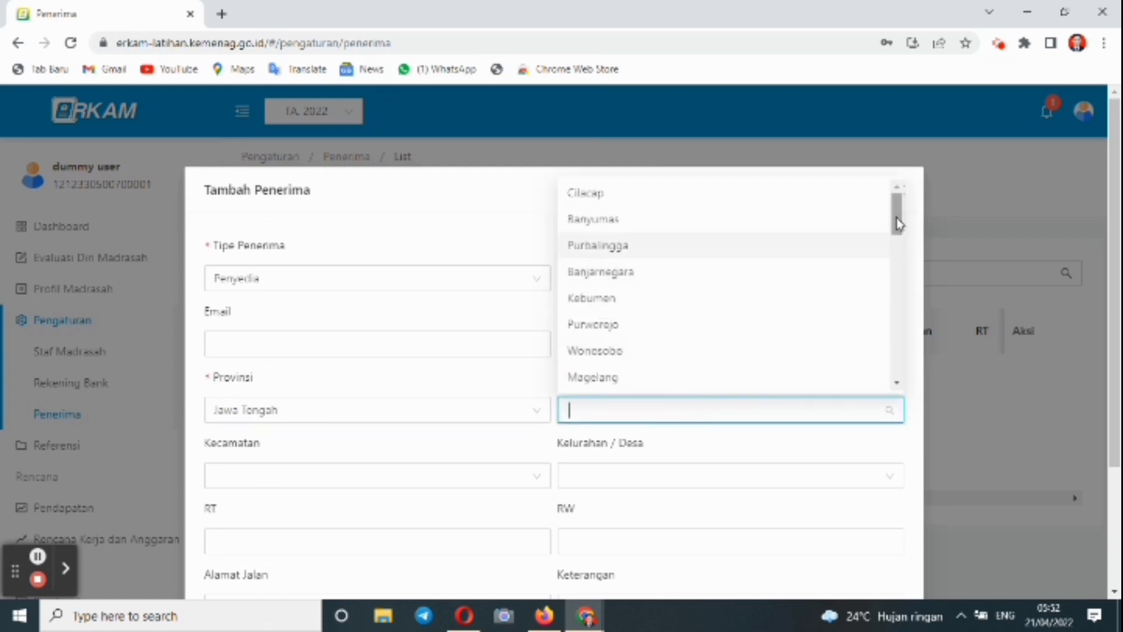
left_click(677, 301)
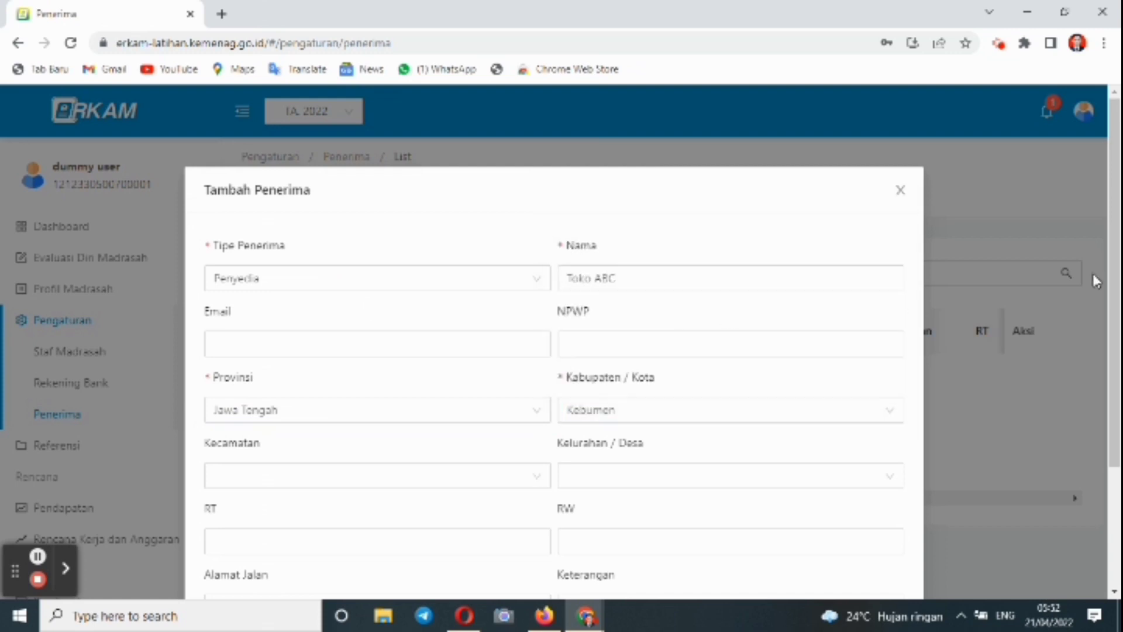
scroll(1106, 269, "down", 3)
left_click(889, 555)
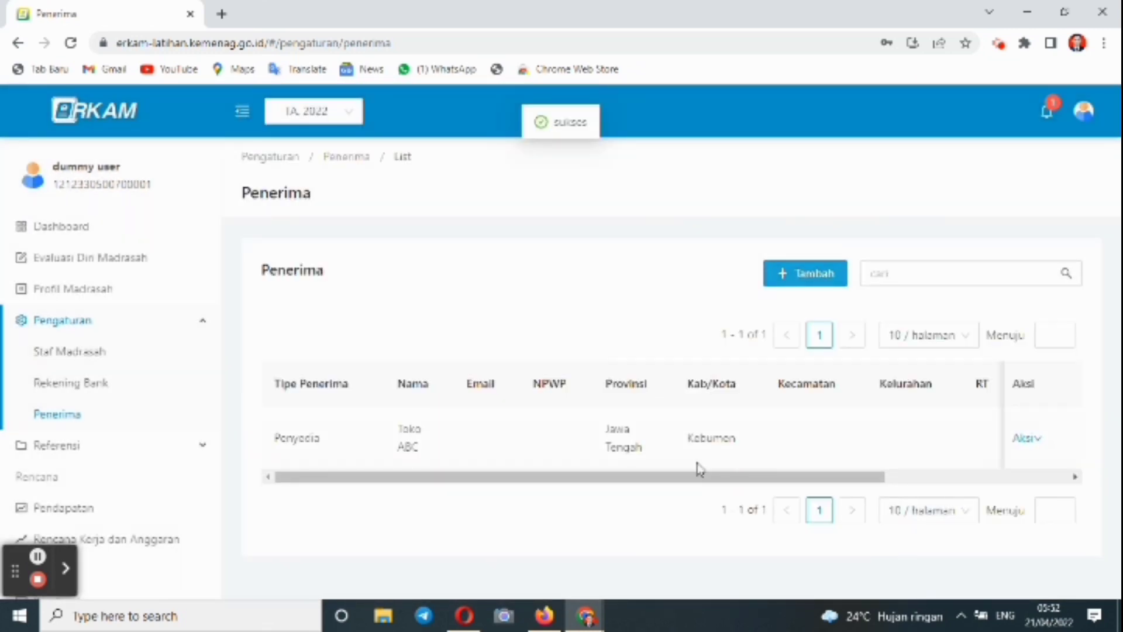
Leave the Penerima settings and return to the Dashboard page
left_click(120, 517)
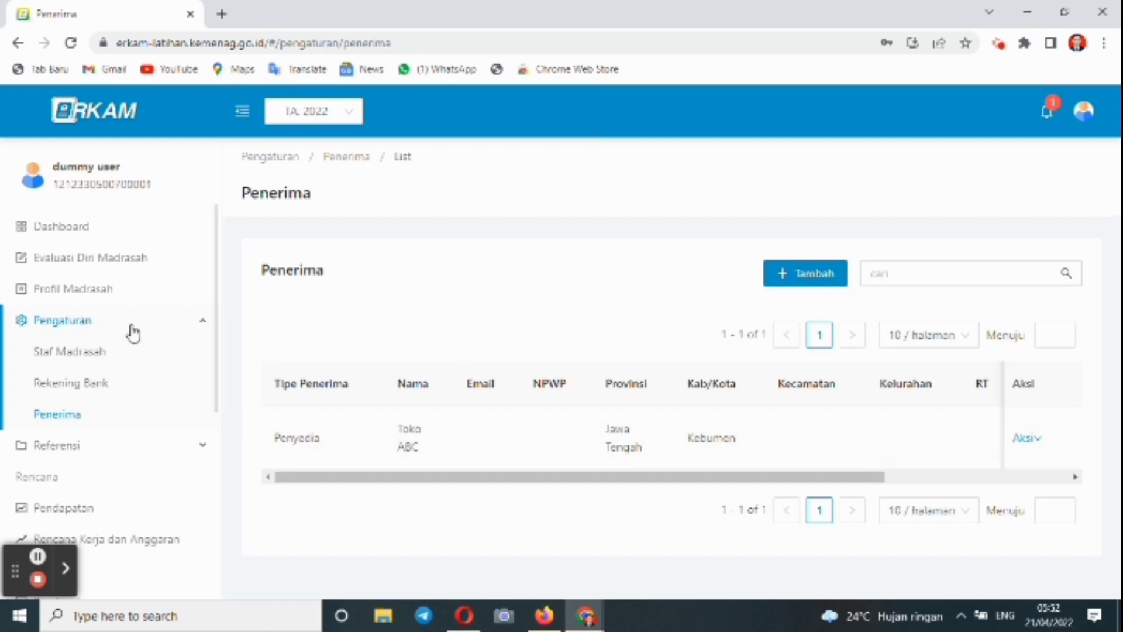
left_click_drag(216, 362, 218, 210)
left_click(216, 202)
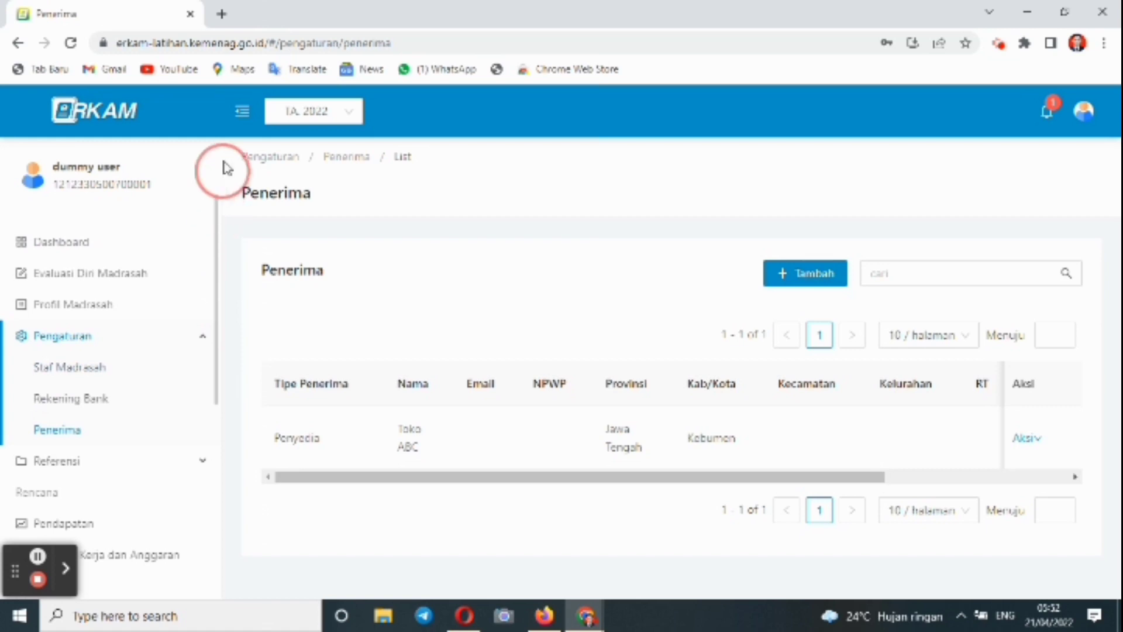
left_click(17, 47)
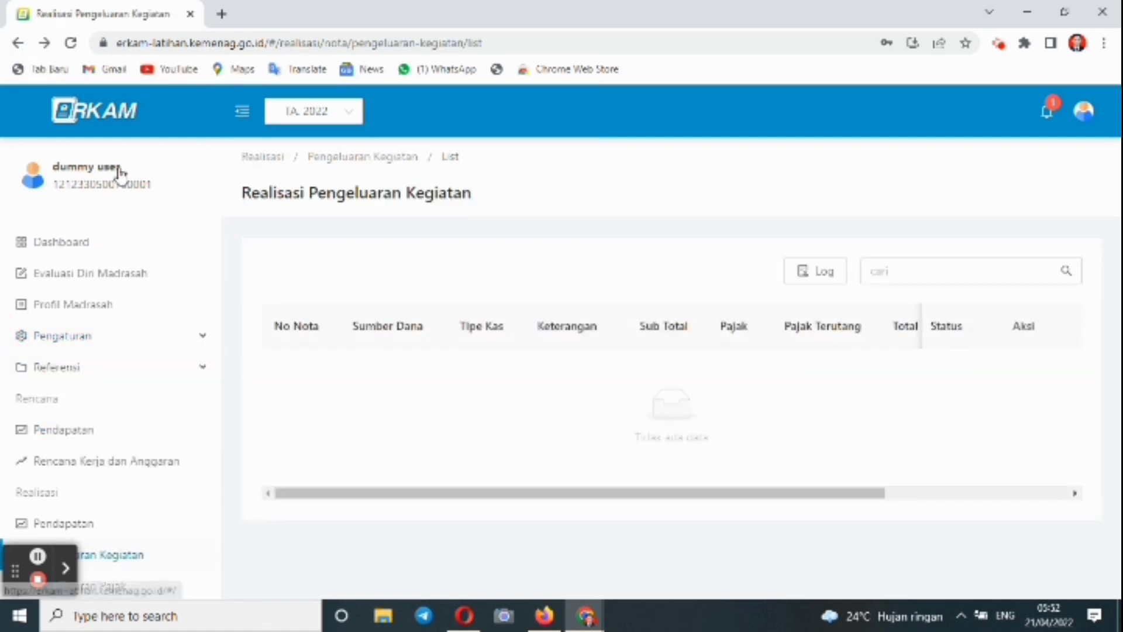
left_click(81, 238)
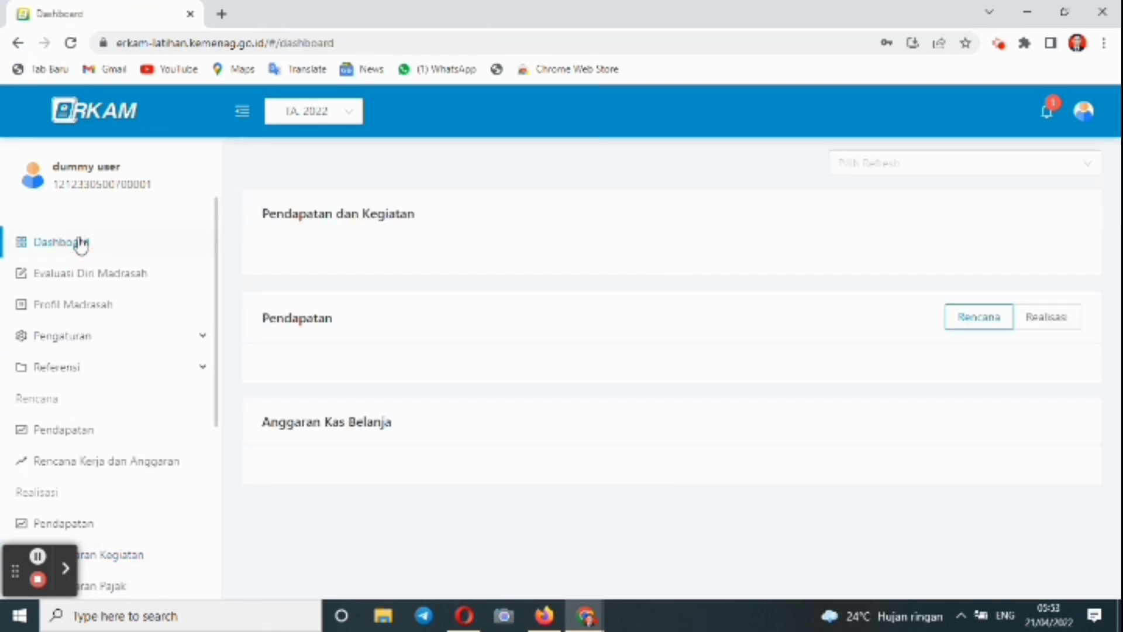